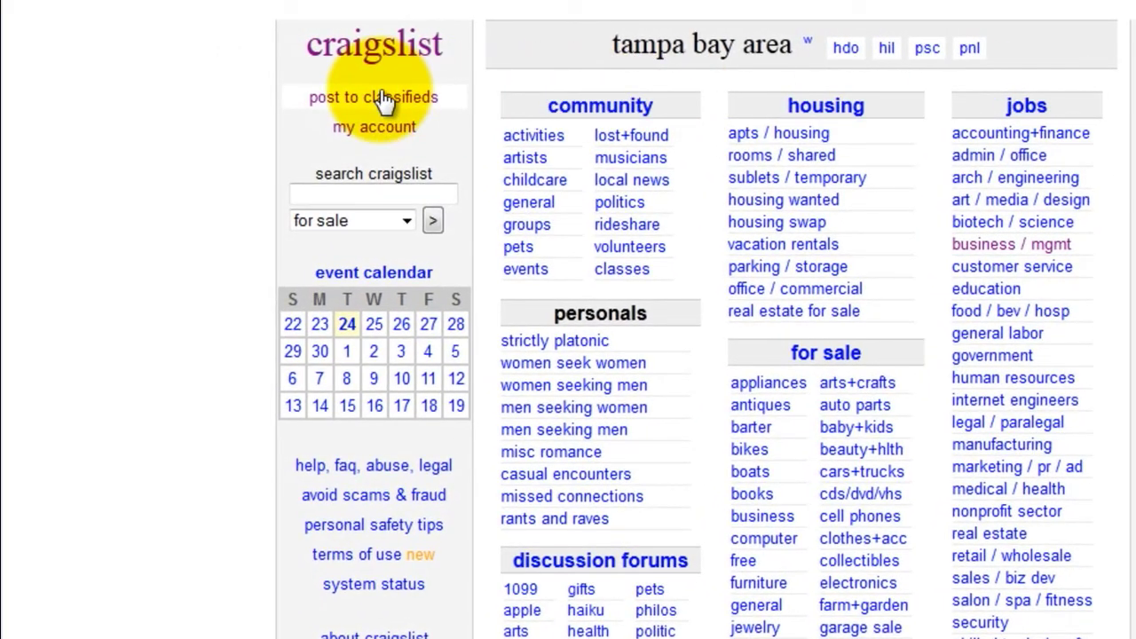
Step: From the posting page, apply for a new Craigslist account and submit the signup form
click(382, 100)
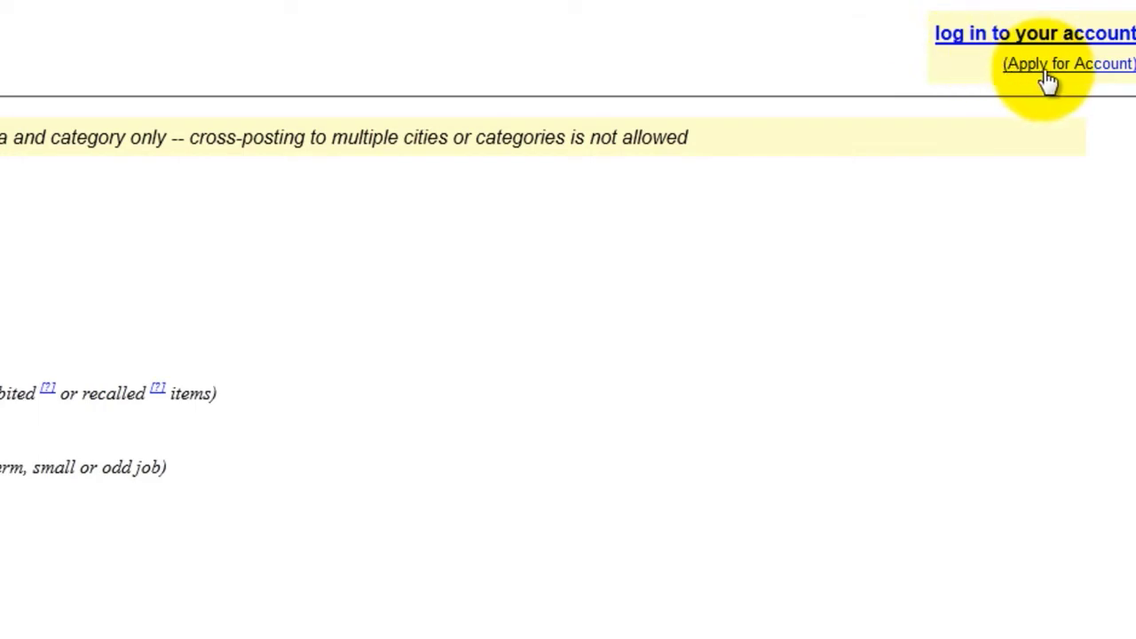
click(1116, 65)
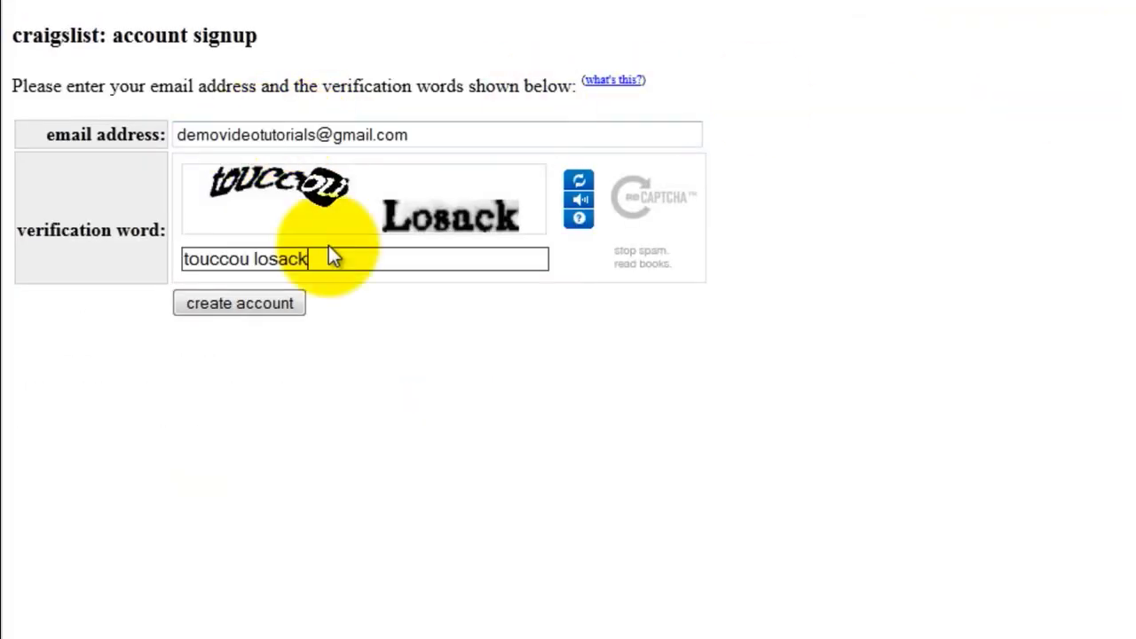
click(245, 303)
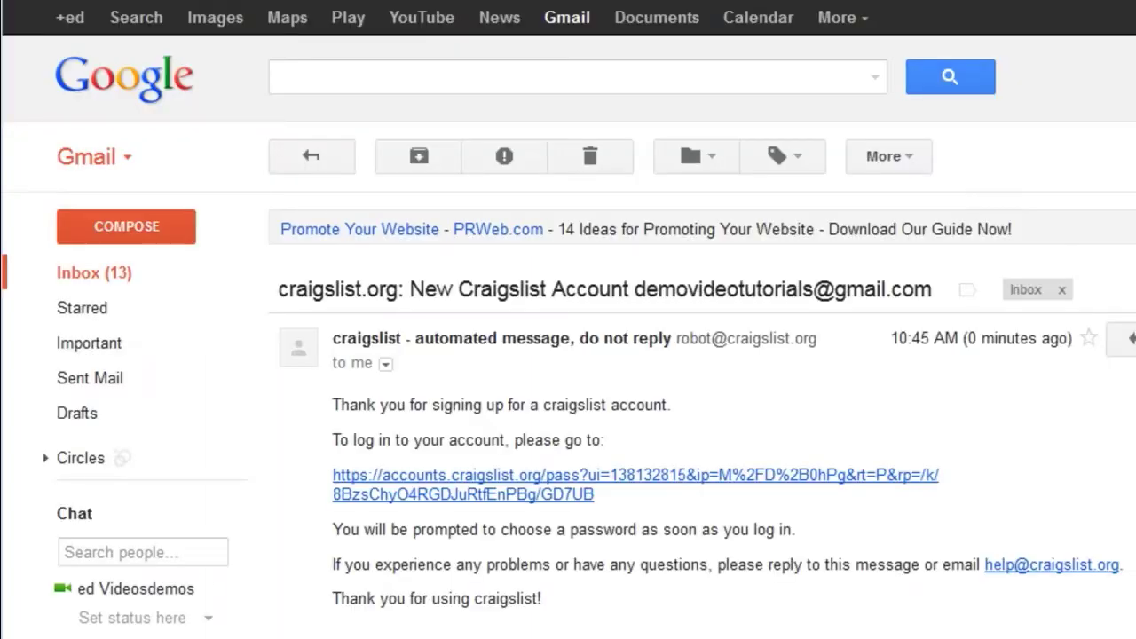
Step: Log in through the emailed link, save a new password, and accept the terms of use
click(708, 477)
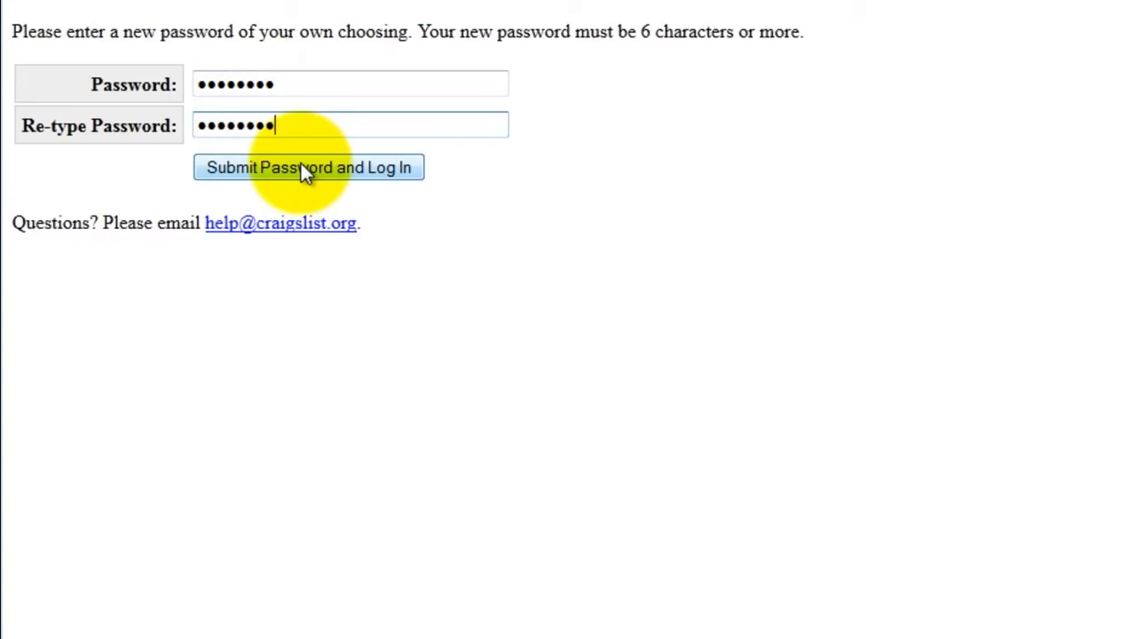
click(295, 167)
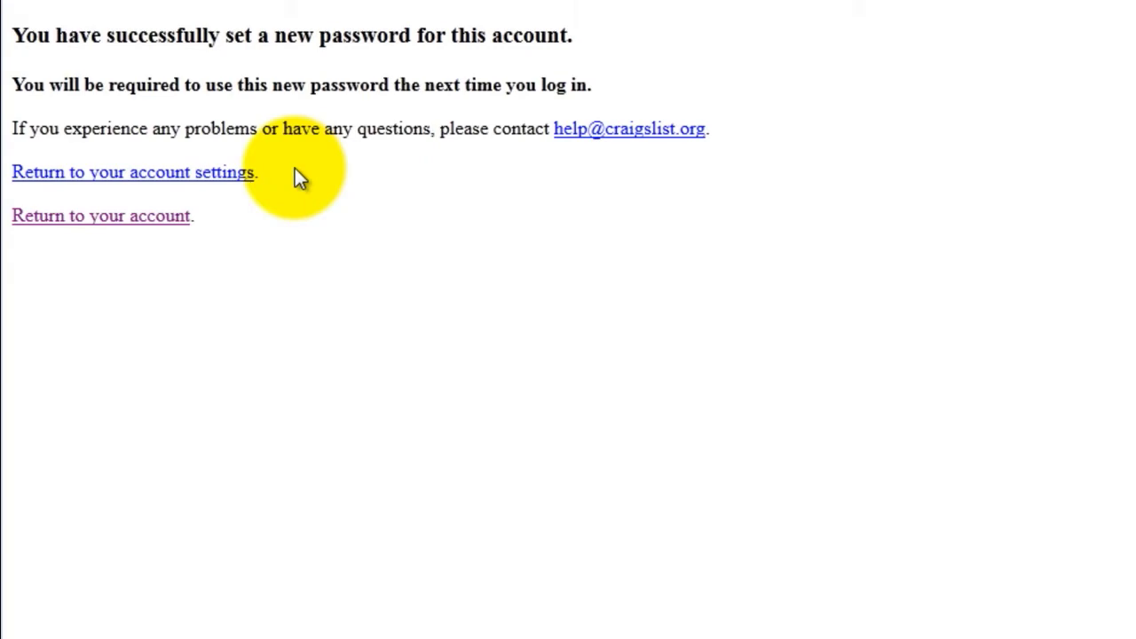
click(117, 224)
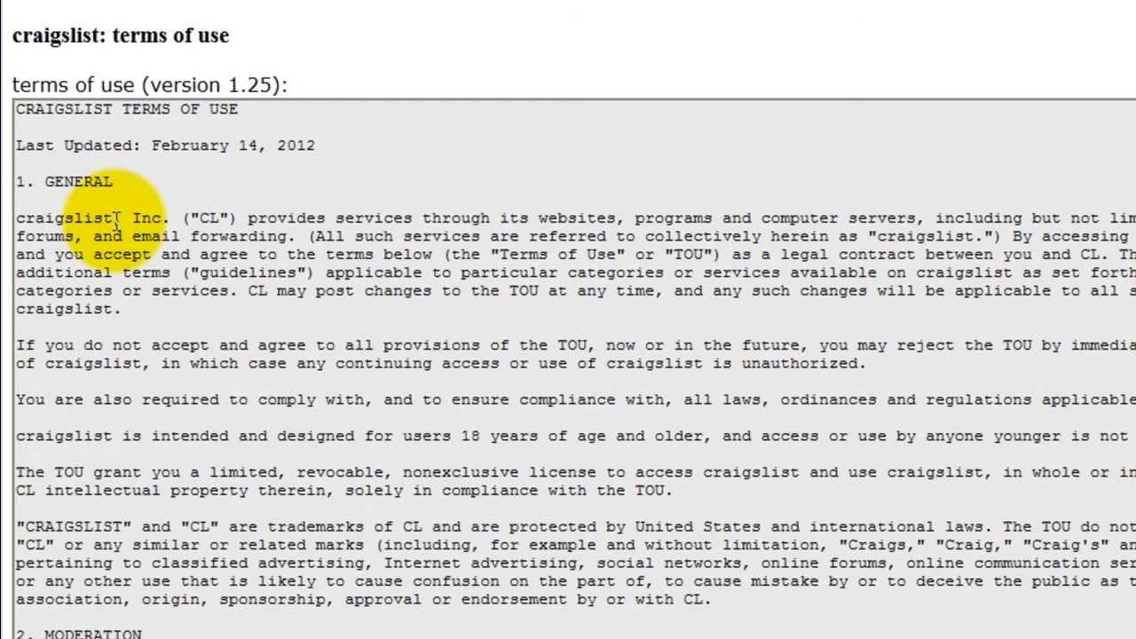
scroll(116, 218, down, 5)
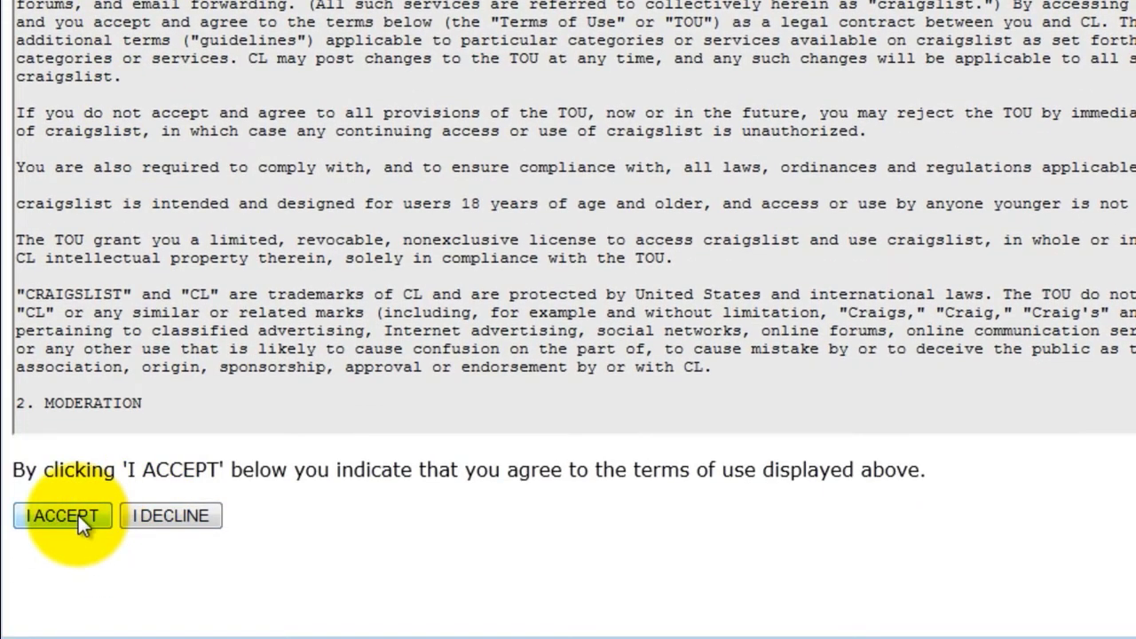
click(78, 515)
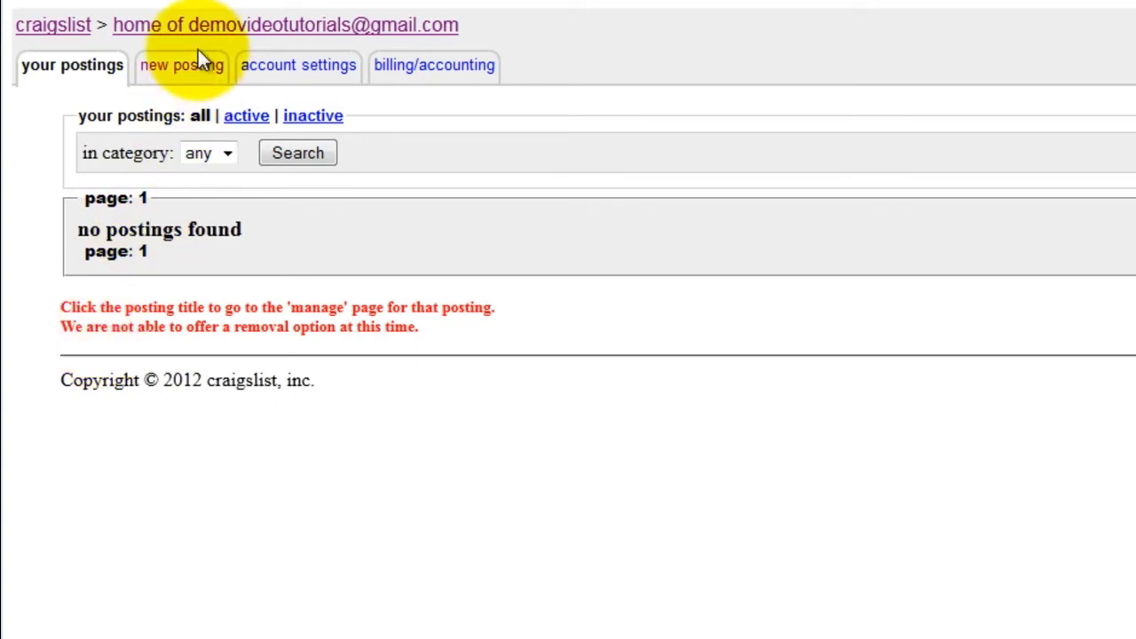
Step: Start a tampa bay posting under service offered > computer services in hillsborough co
click(173, 71)
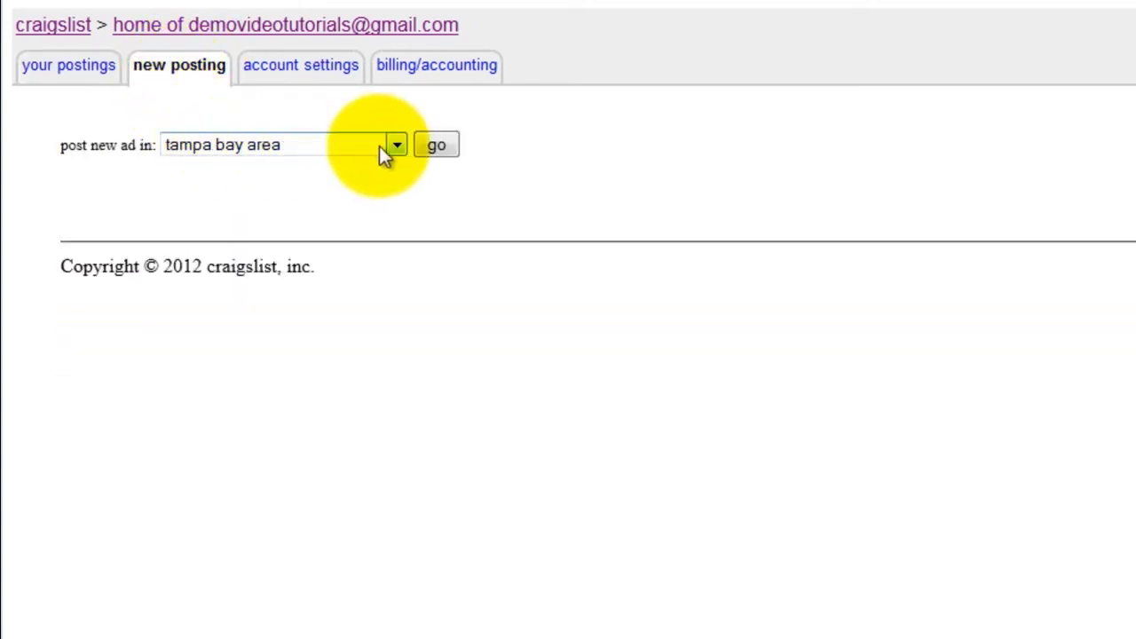
click(436, 148)
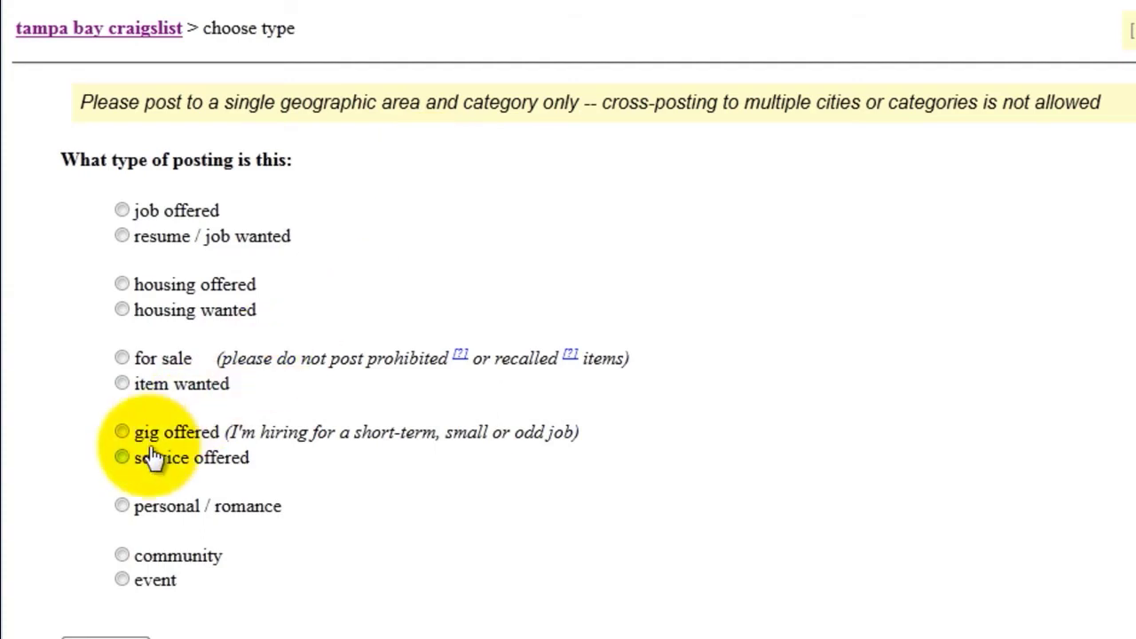
click(125, 459)
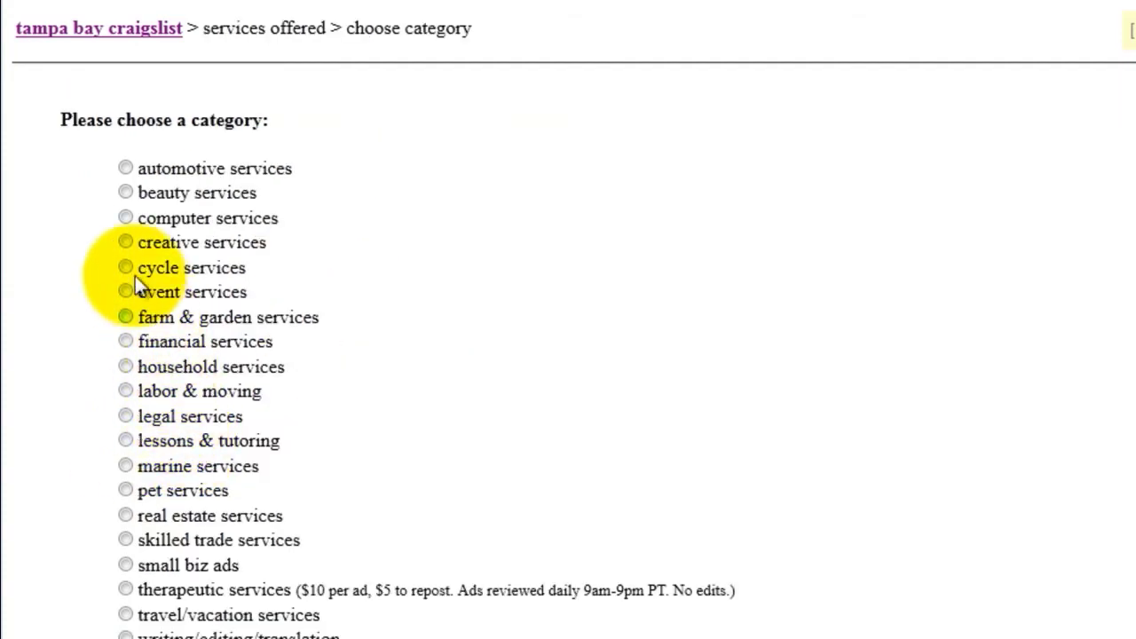
click(125, 218)
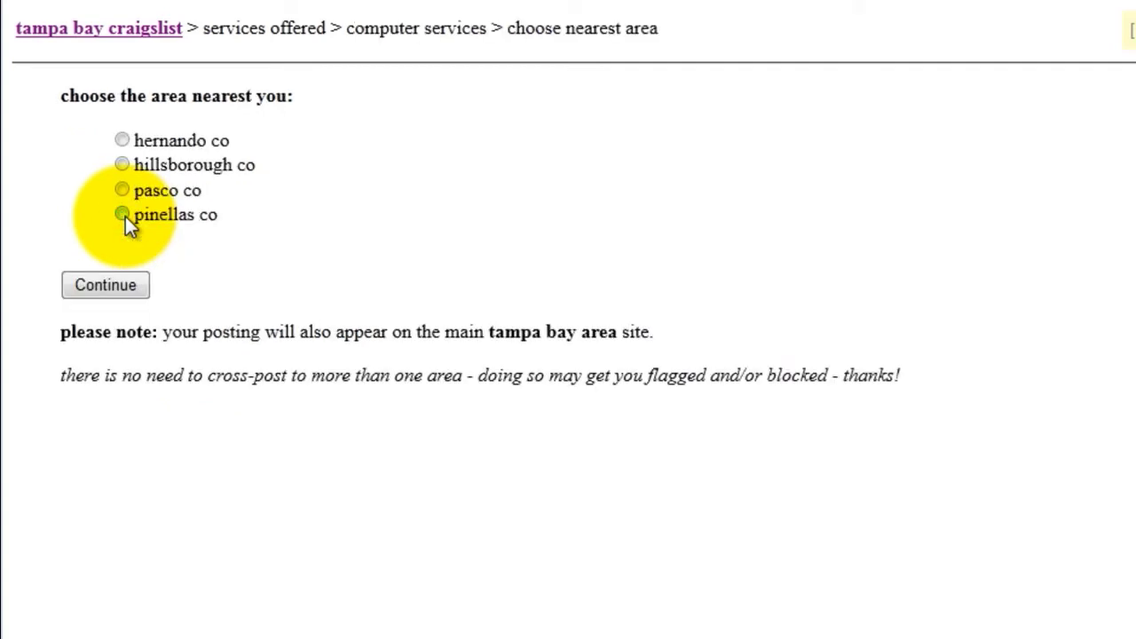
click(123, 165)
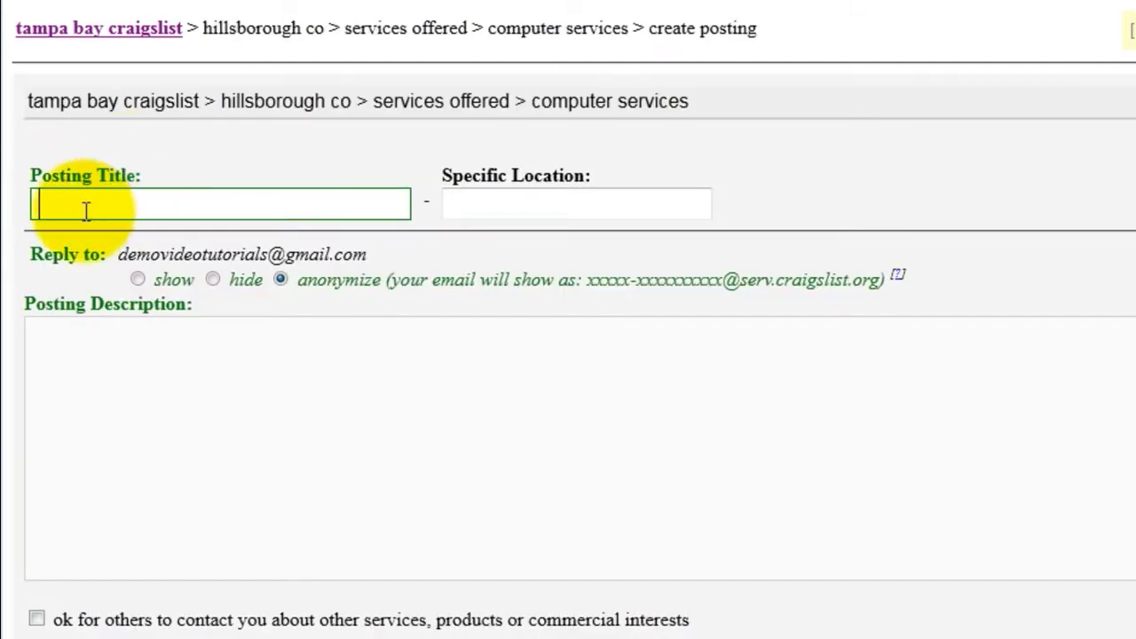
Step: Fill in title 'Demo Video Production', location 'Tampa Bay', and description 'This is the post description.'
text(Demo Video Production)
key(Tab)
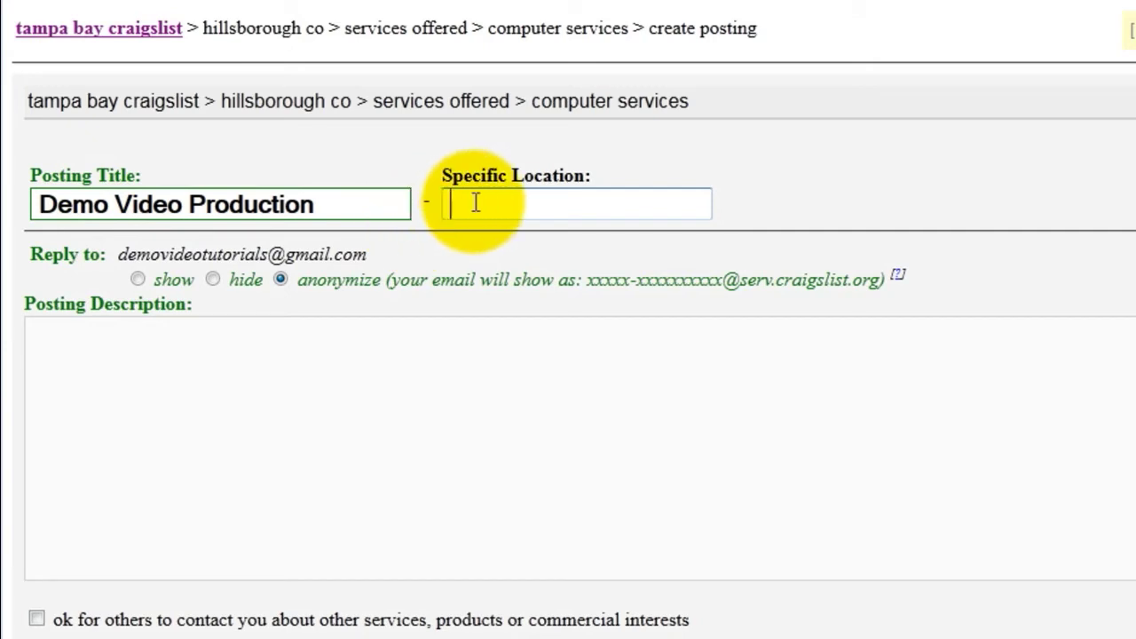
text(Tampa Bay)
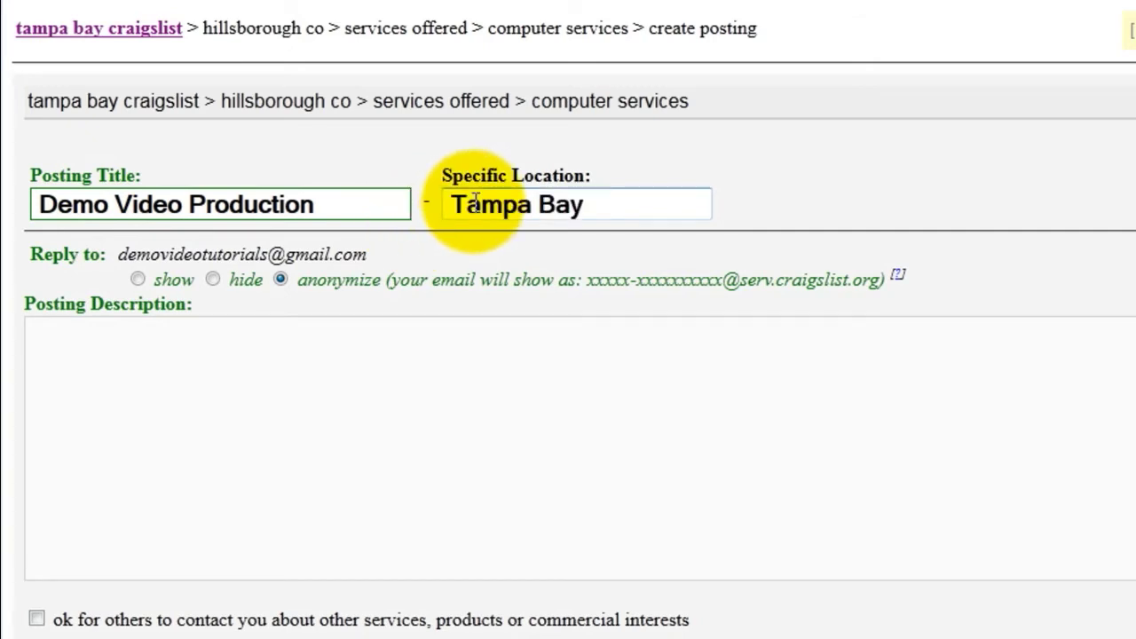
click(108, 347)
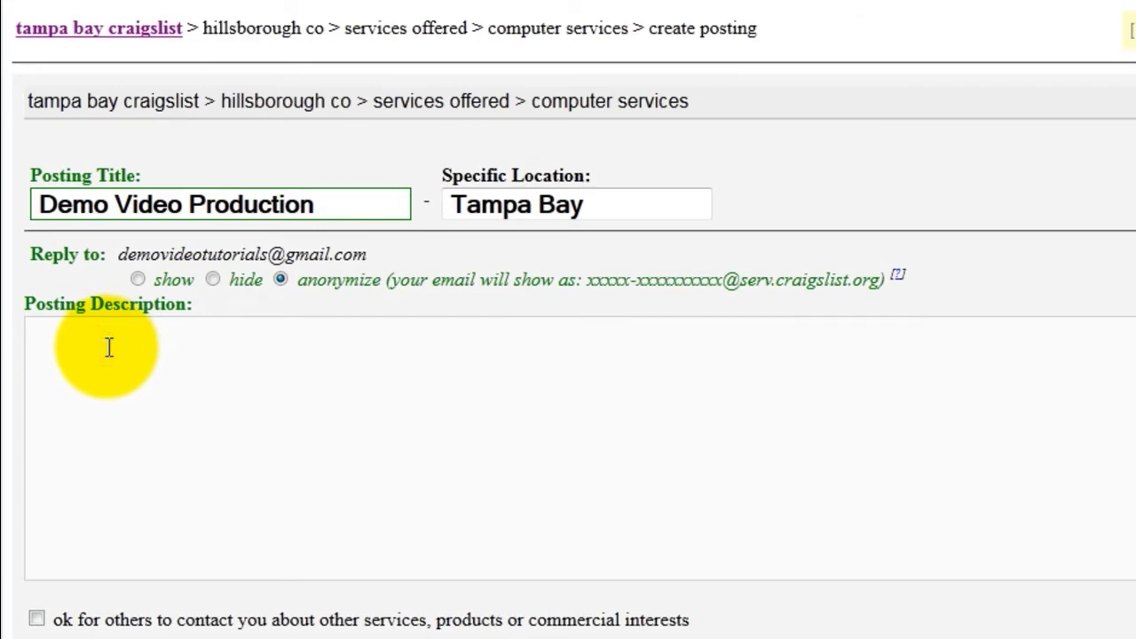
text(This is the post description.)
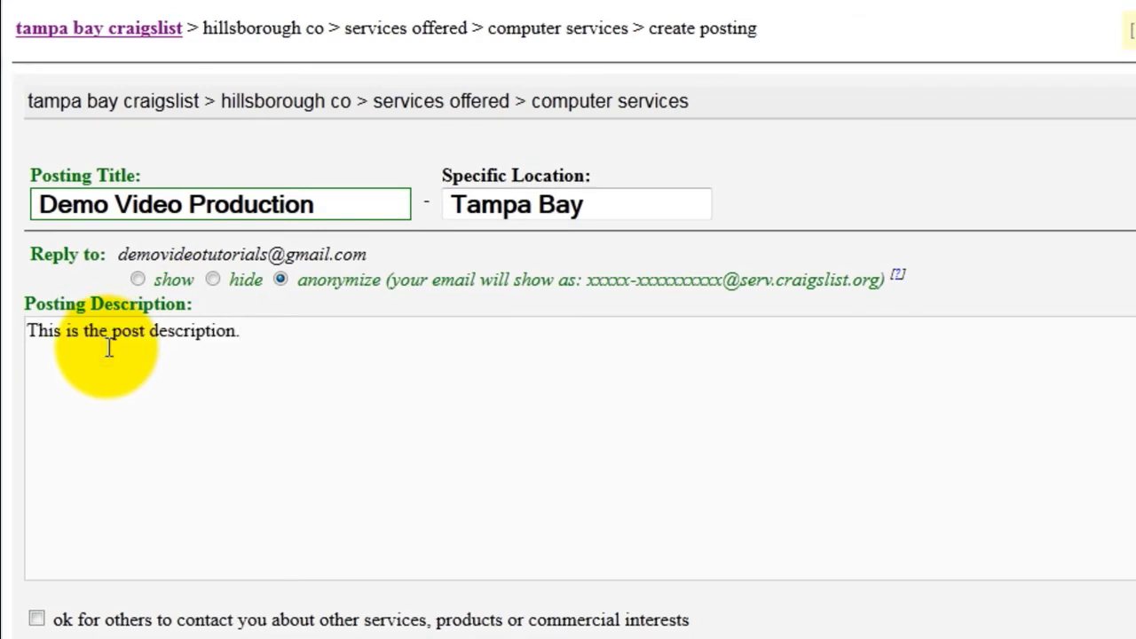
click(263, 346)
key(Return)
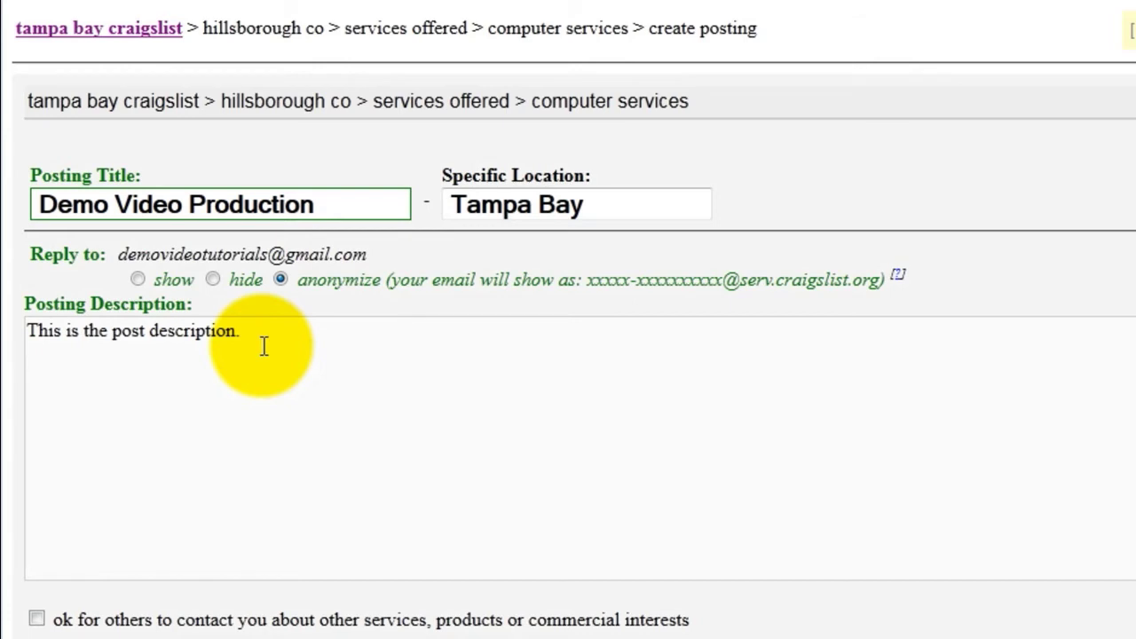
Step: Grab the HTML embed code for the 300x250-mojovideo-v1 photo from Flickr's Share options
key(alt+Tab)
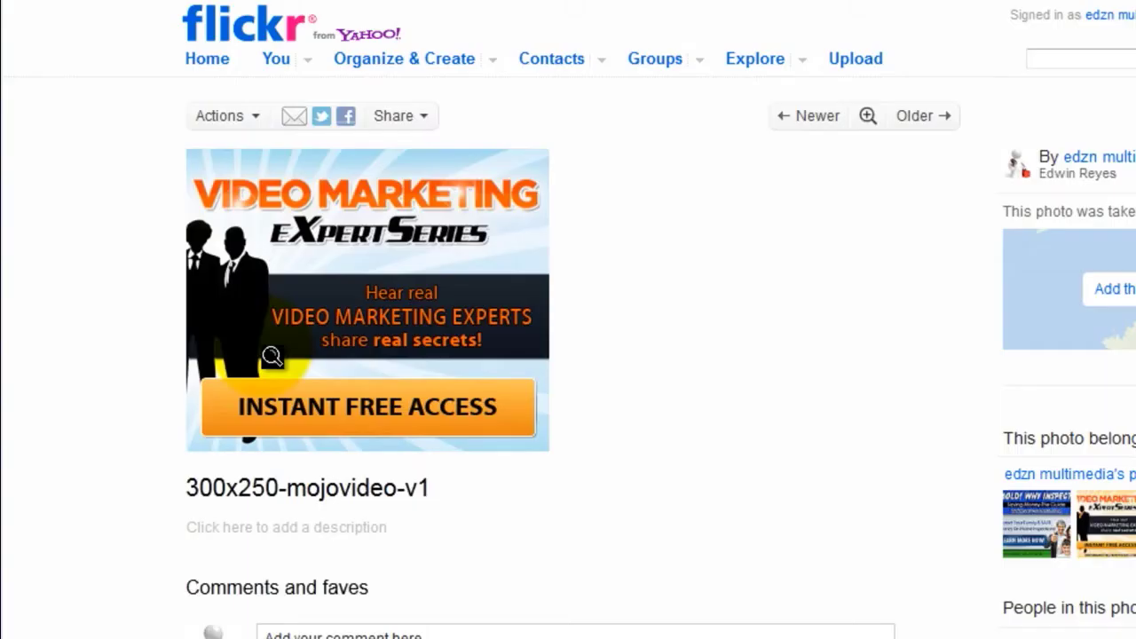
click(423, 124)
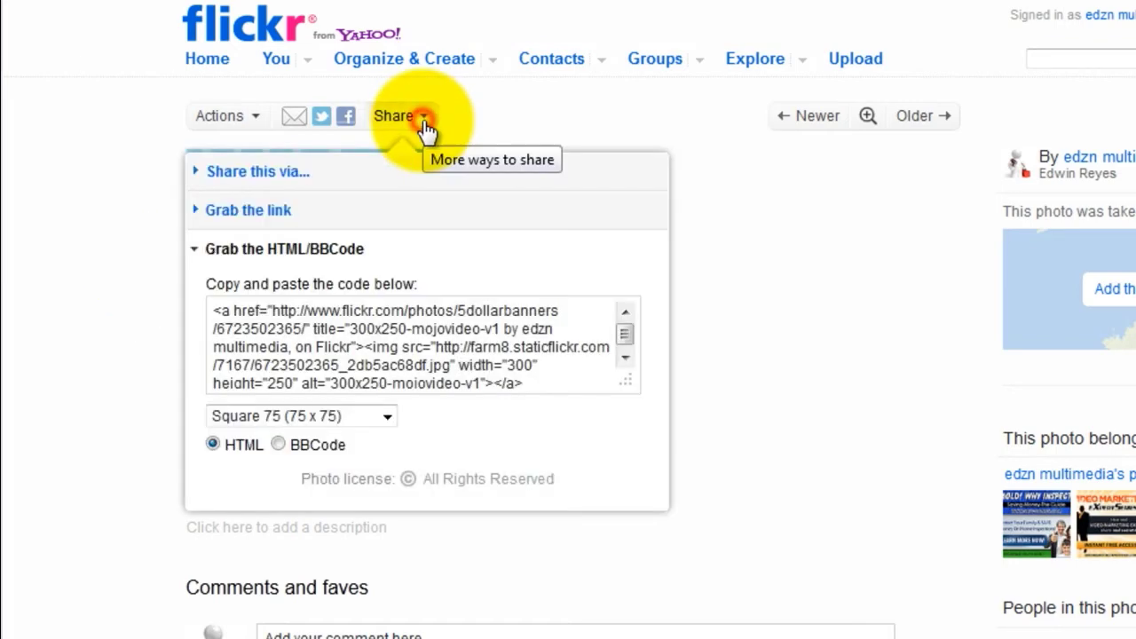
click(369, 339)
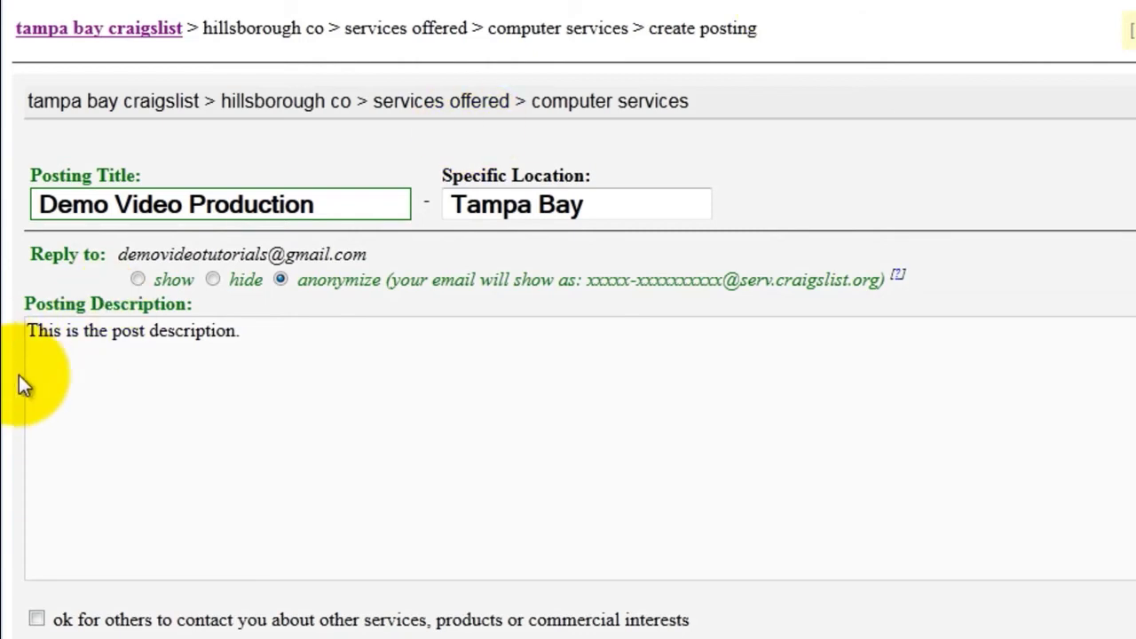
Step: Paste the Flickr embed code below the description and strip its <a href> link tags
click(34, 377)
key(ctrl+v)
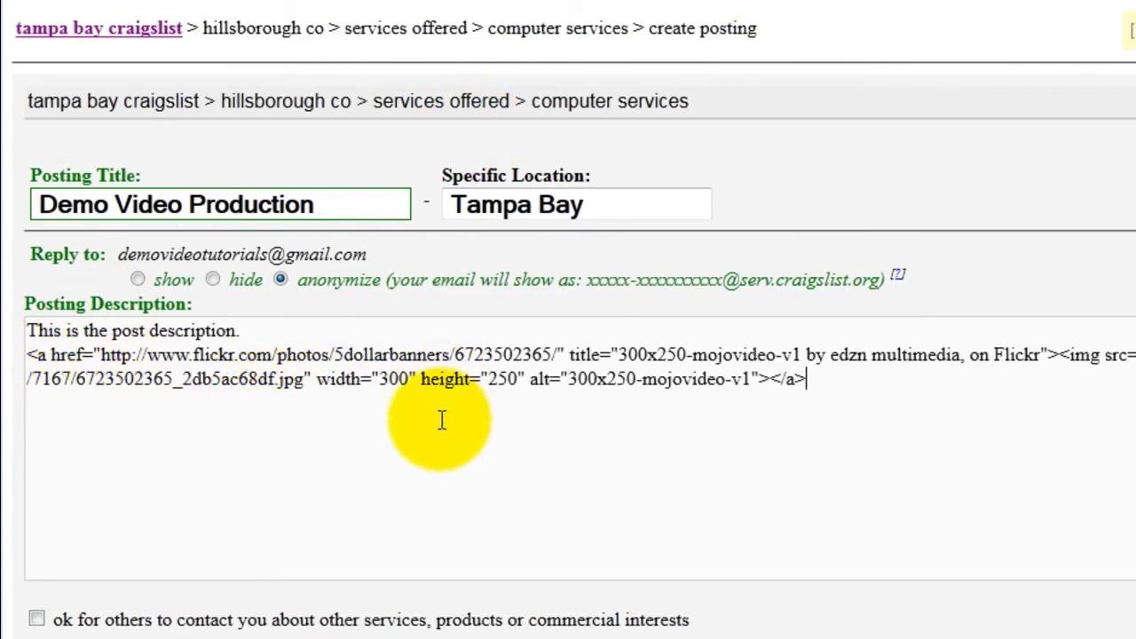
drag(1059, 354, 28, 355)
key(Delete)
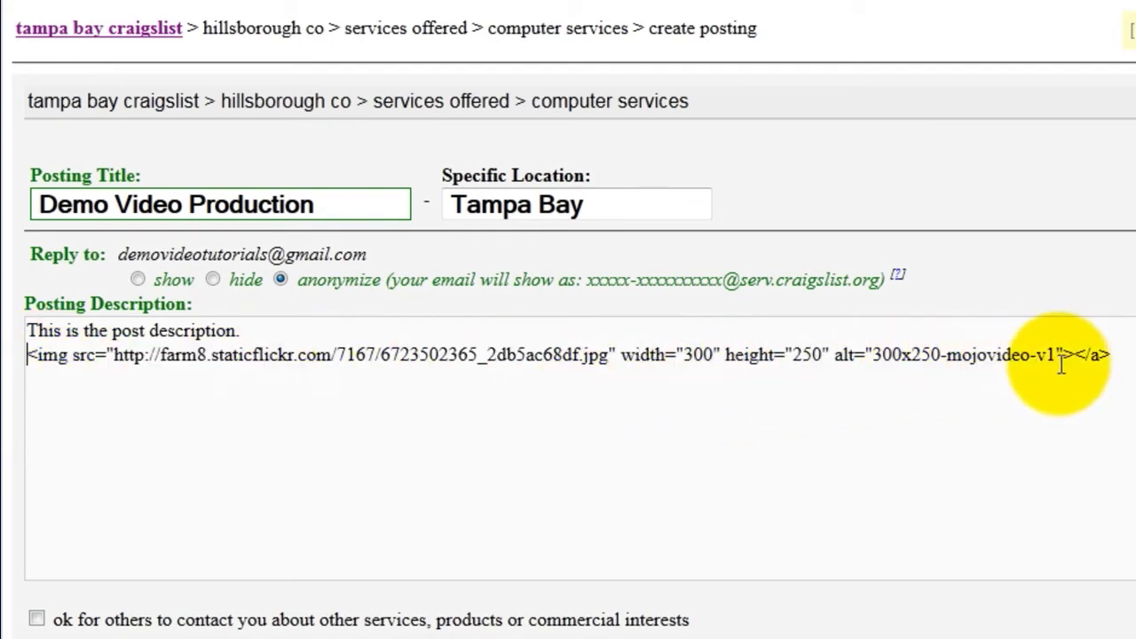
click(1120, 355)
key(BackSpace)
key(BackSpace)
key(BackSpace)
key(BackSpace)
scroll(1113, 355, down, 1)
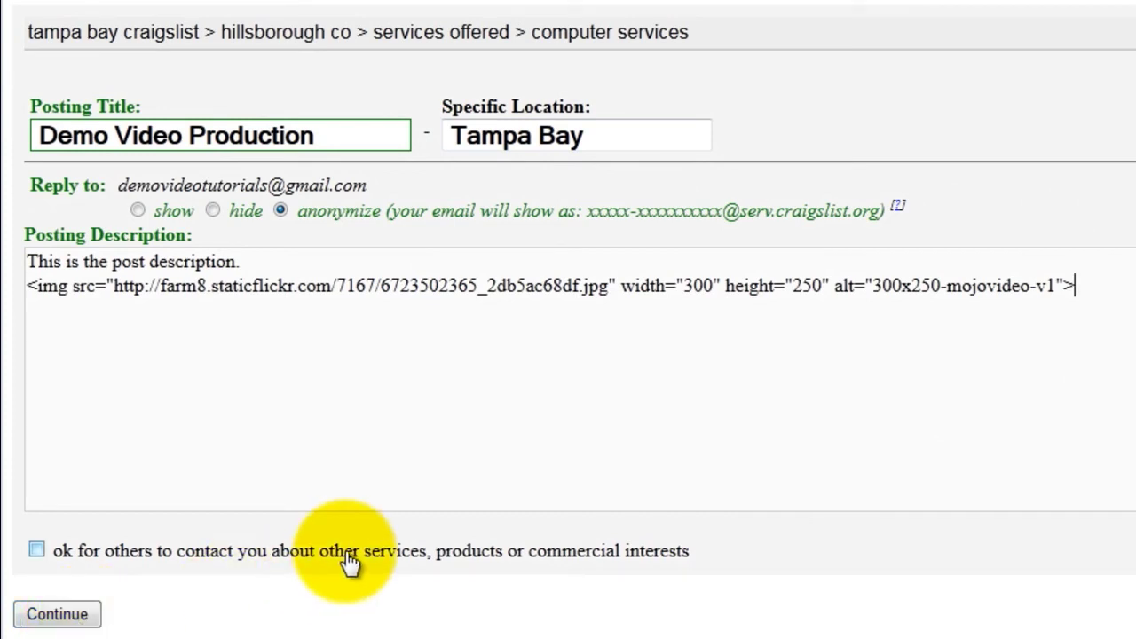
Step: Confirm the previewed Demo Video Production ad with its rendered banner image
text(</a>)
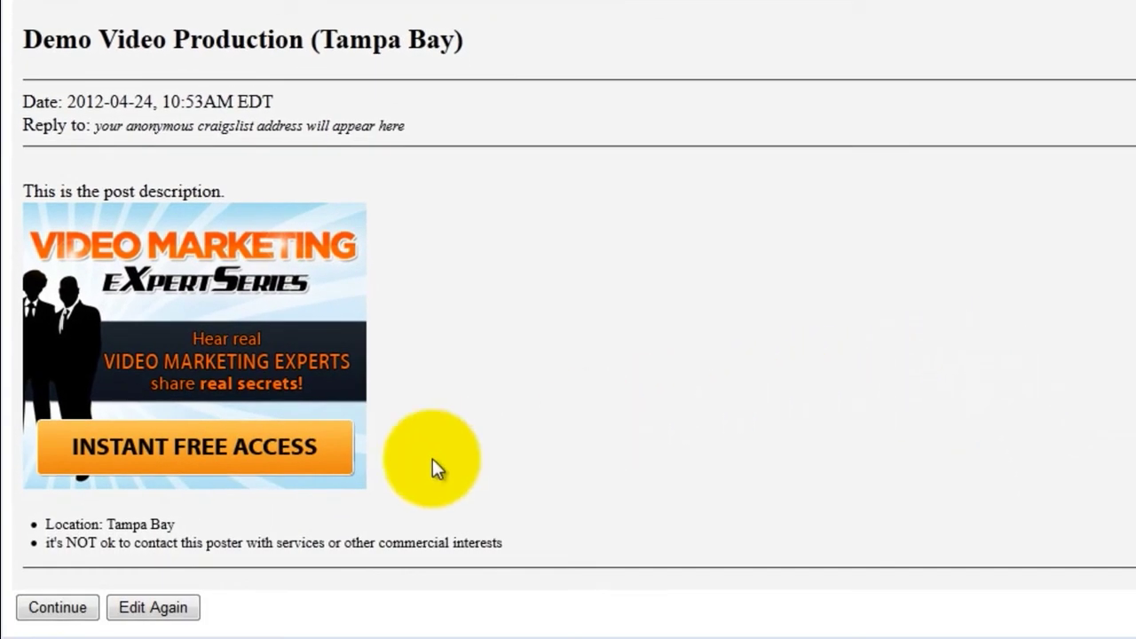
click(73, 608)
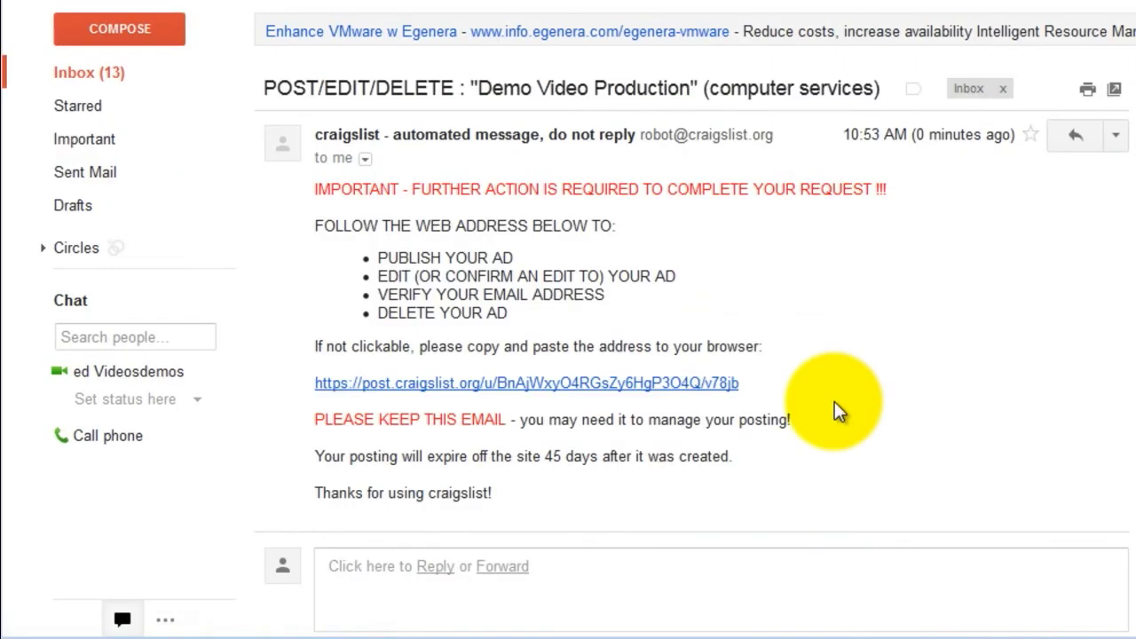
Step: Open the emailed publish link and verify the ad with a code sent by SMS
click(621, 391)
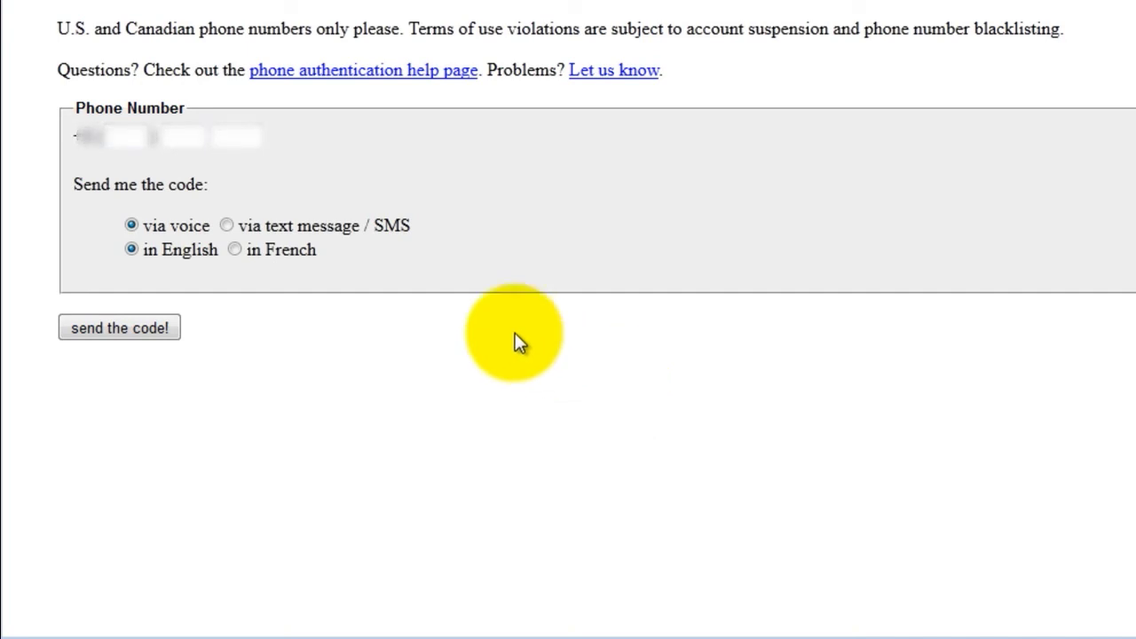
click(227, 223)
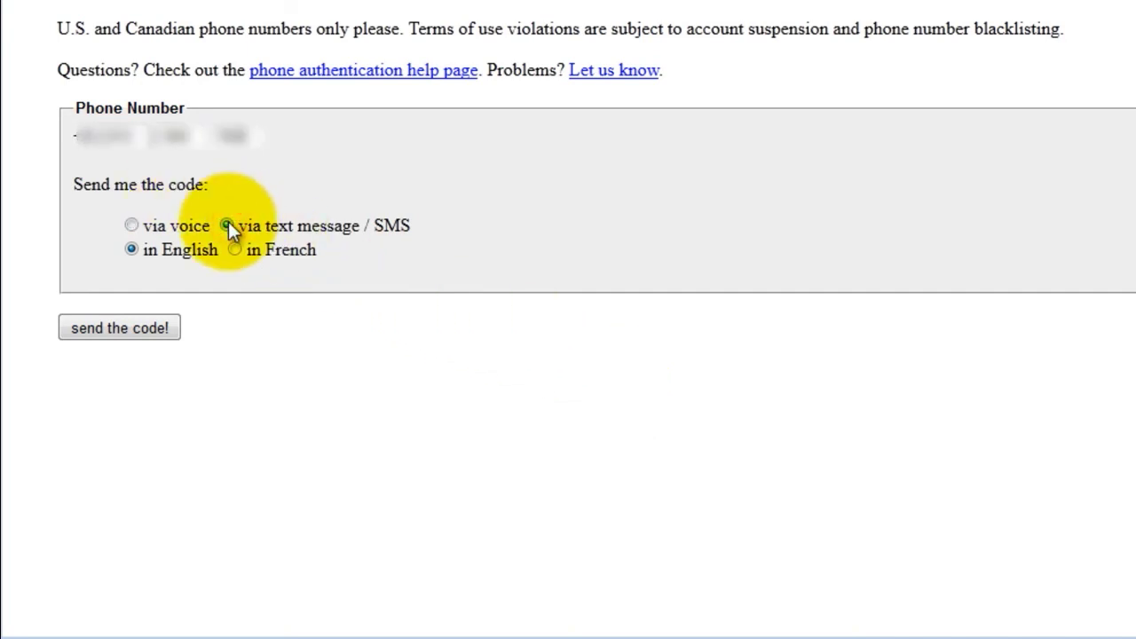
key(Return)
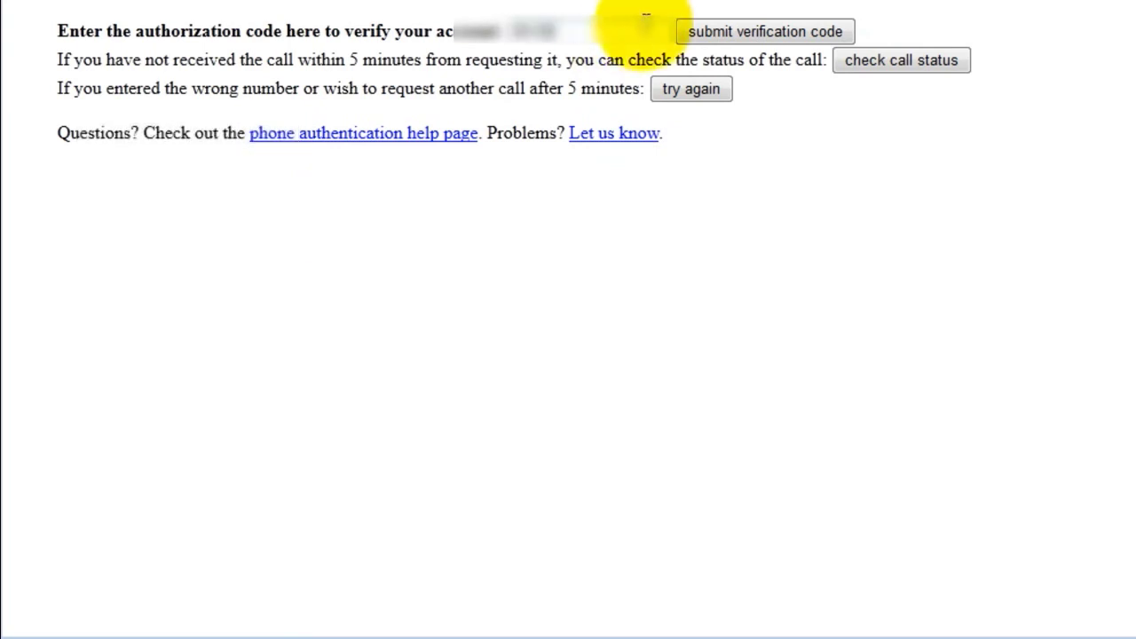
click(685, 31)
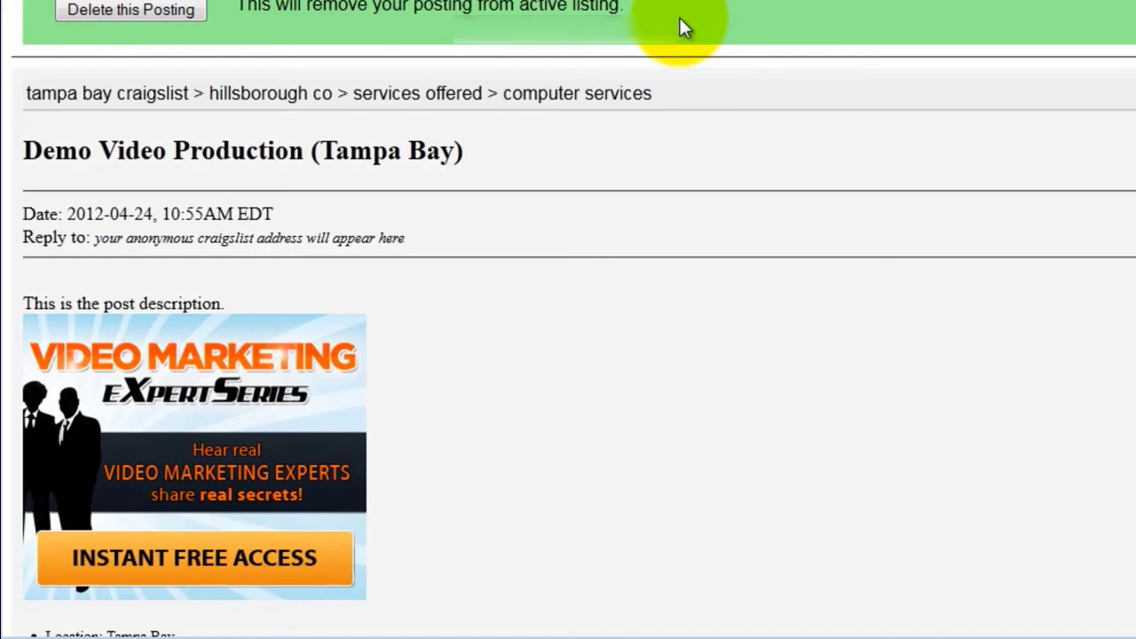